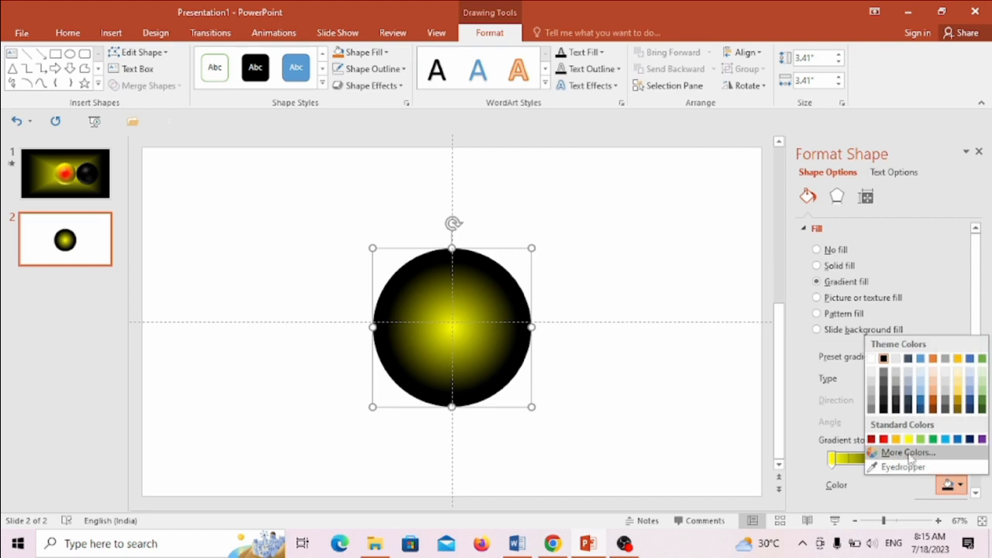
Recolor the circle's outer gradient stop red, and set the yellow stop to 36% position and 15% brightness.
click(884, 444)
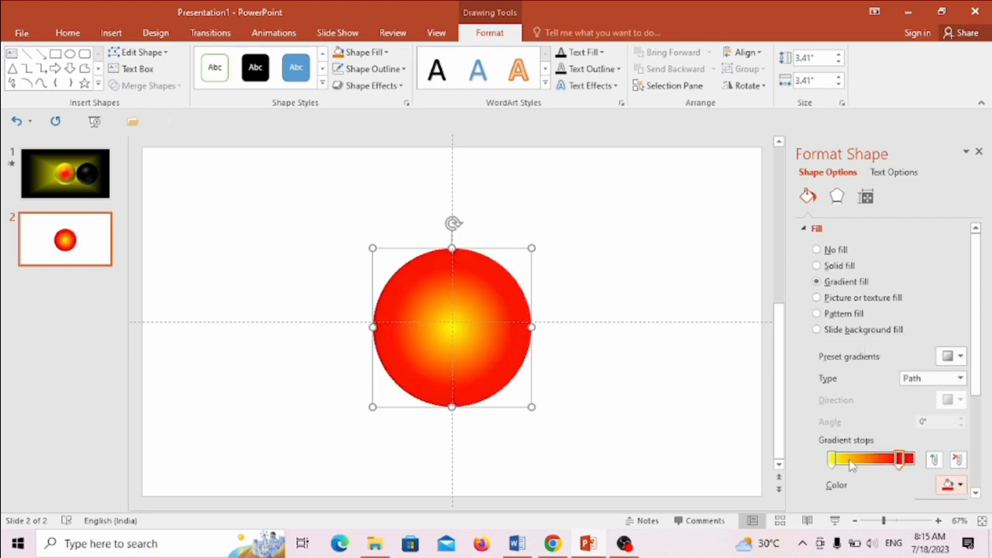
drag(832, 462, 872, 474)
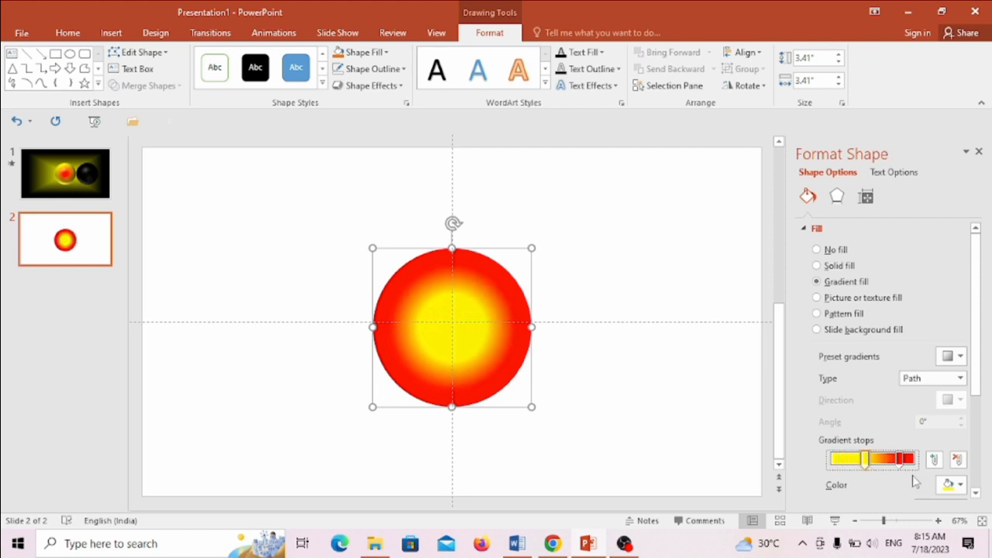
drag(974, 376, 986, 423)
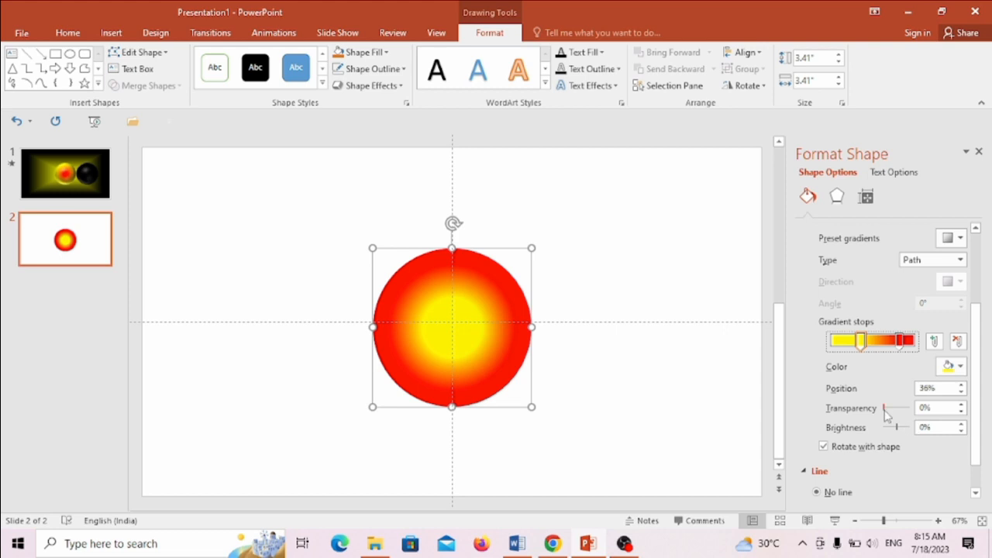
drag(884, 408, 900, 431)
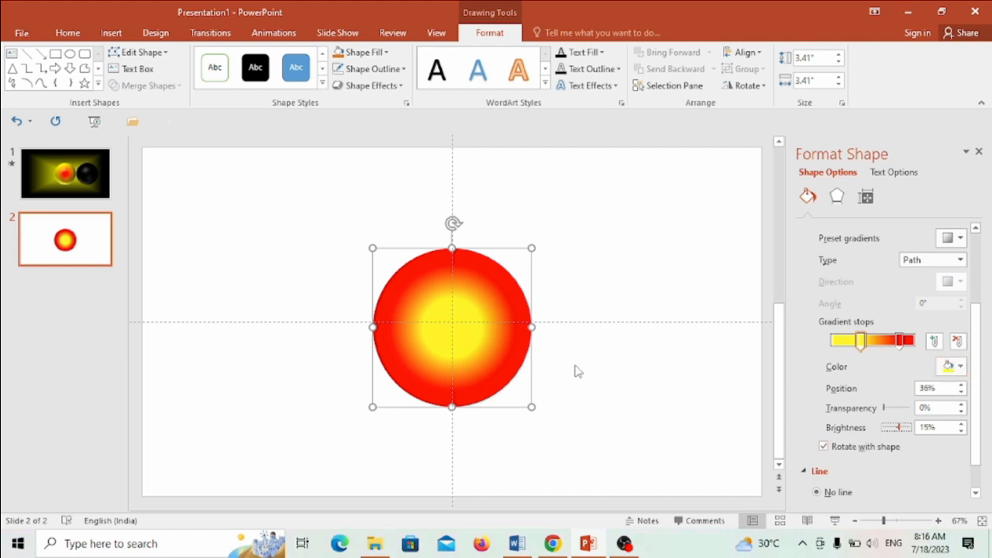
Give the circle a yellow glow preset with a size of 98 pt and 9% transparency.
click(839, 197)
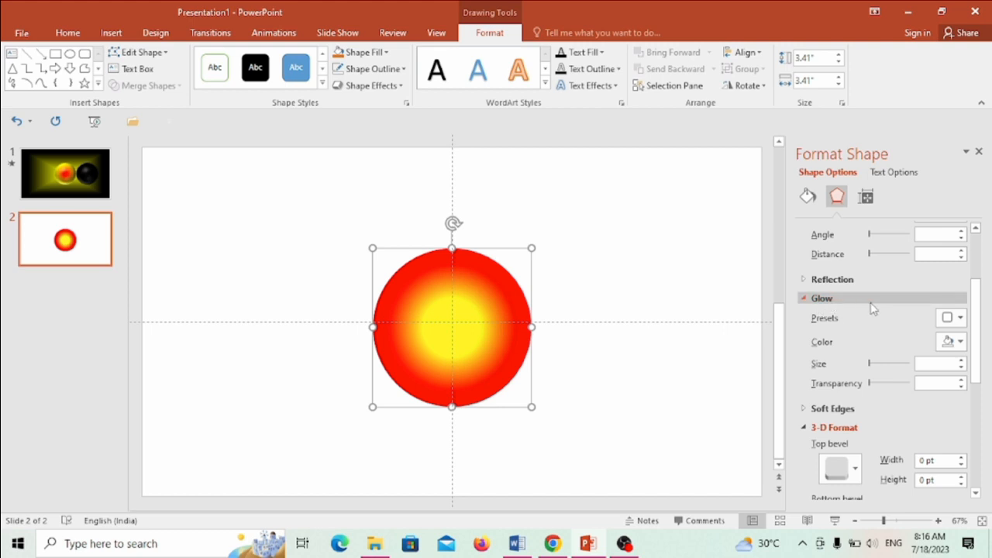
click(955, 320)
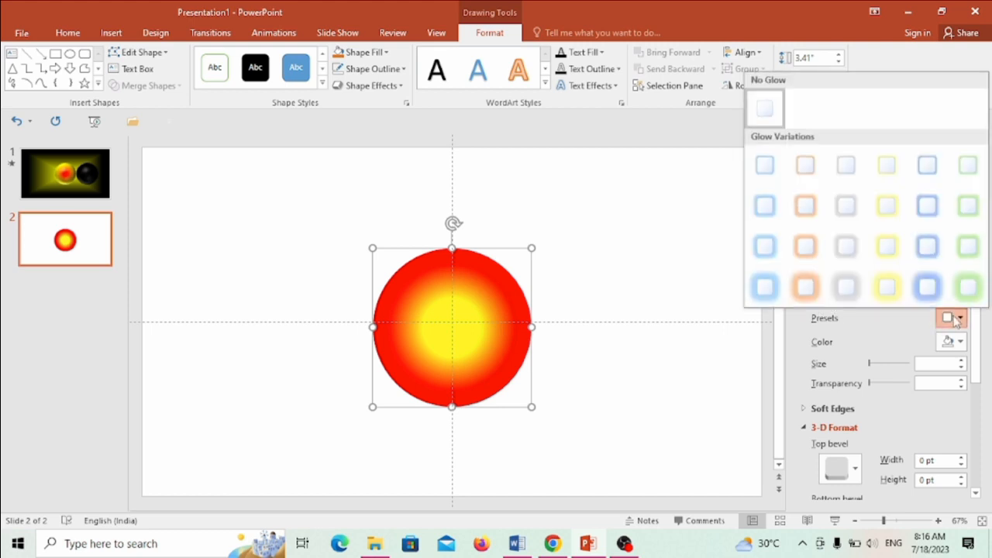
click(886, 286)
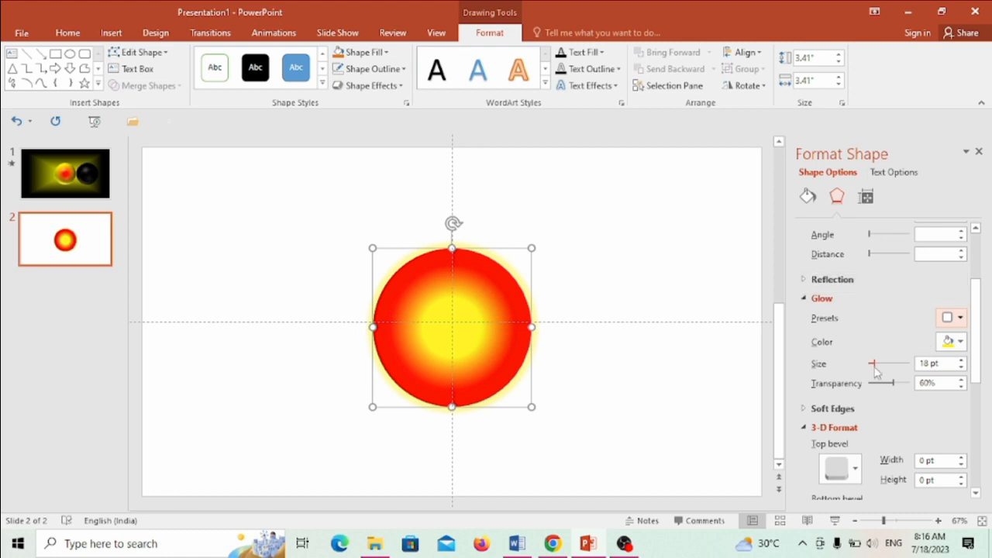
drag(872, 364, 869, 384)
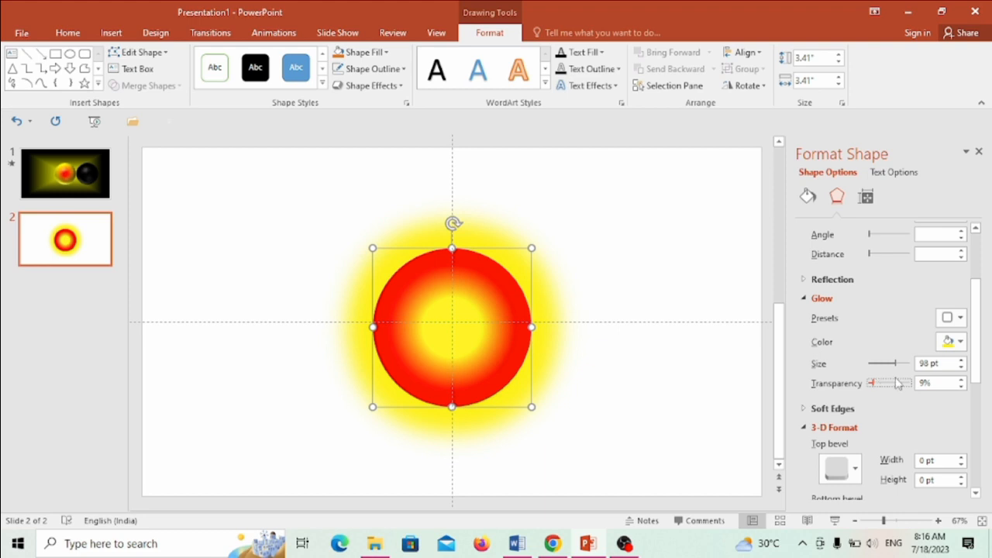
Apply a rounded top bevel preset to the circle in its 3-D format settings.
click(856, 476)
click(840, 351)
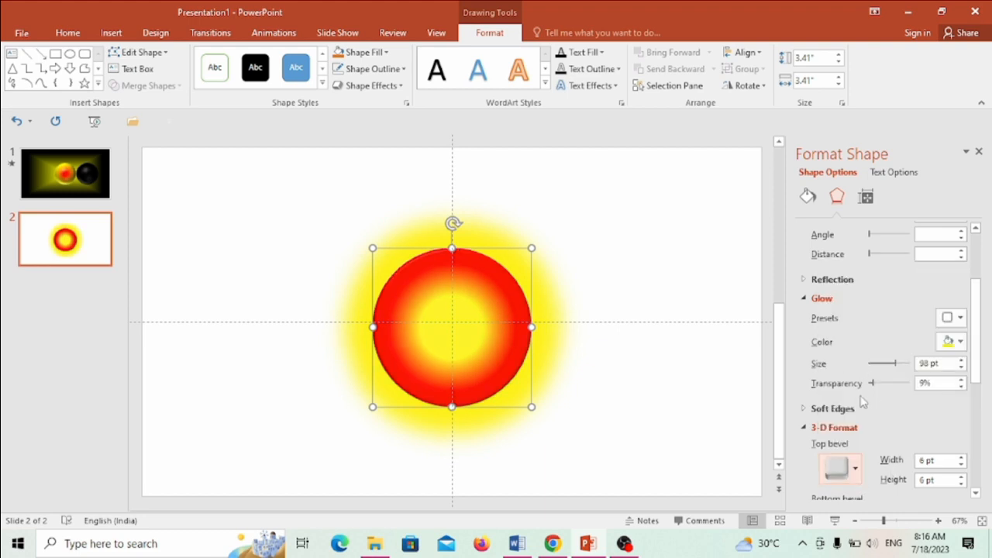
scroll(863, 401, down, 3)
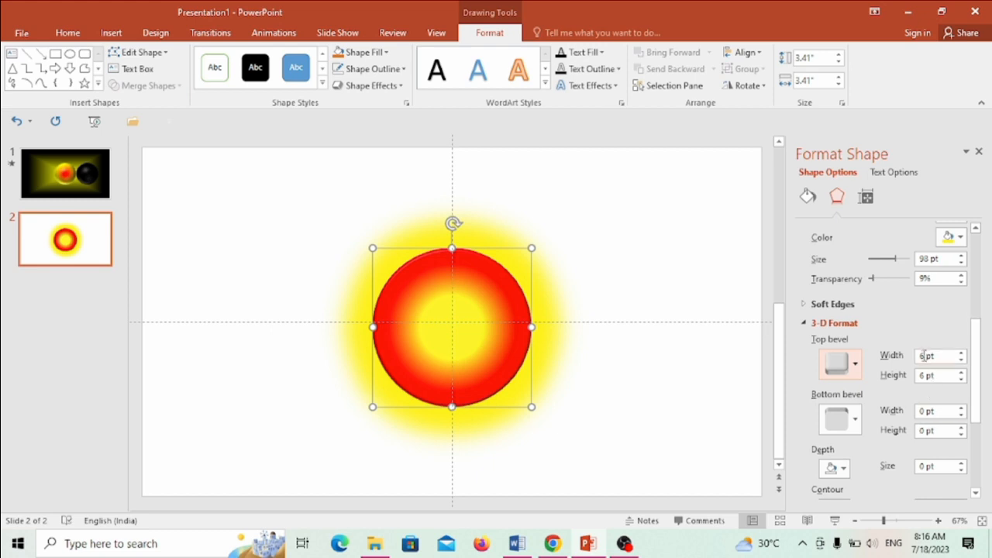
click(922, 355)
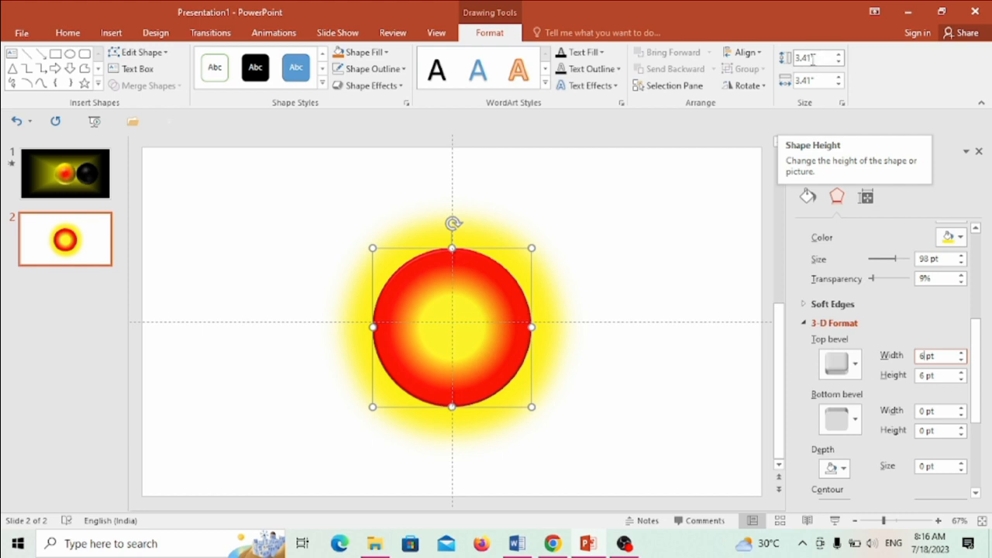
Resize the circle to a height of 3" and a width of 3".
click(812, 60)
drag(798, 61, 815, 58)
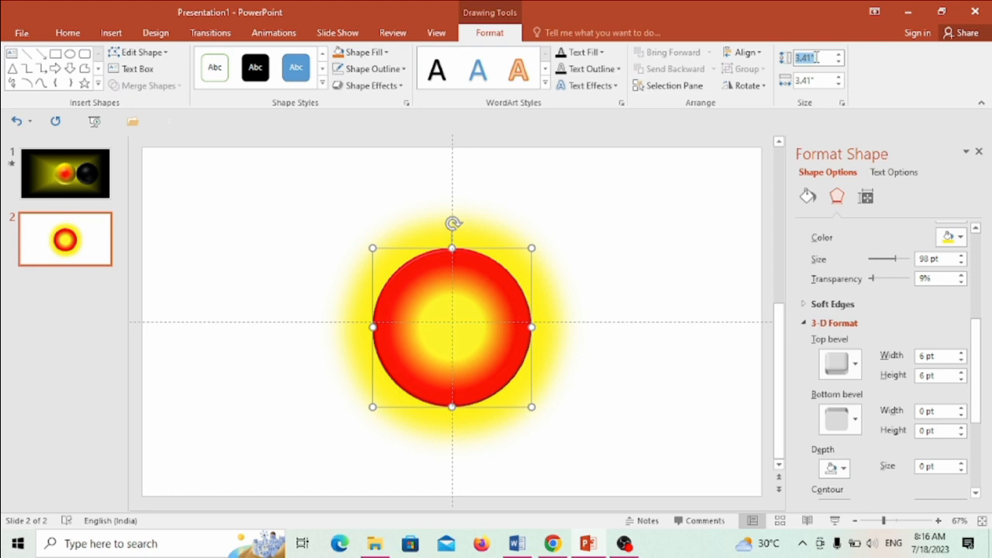
text(3)
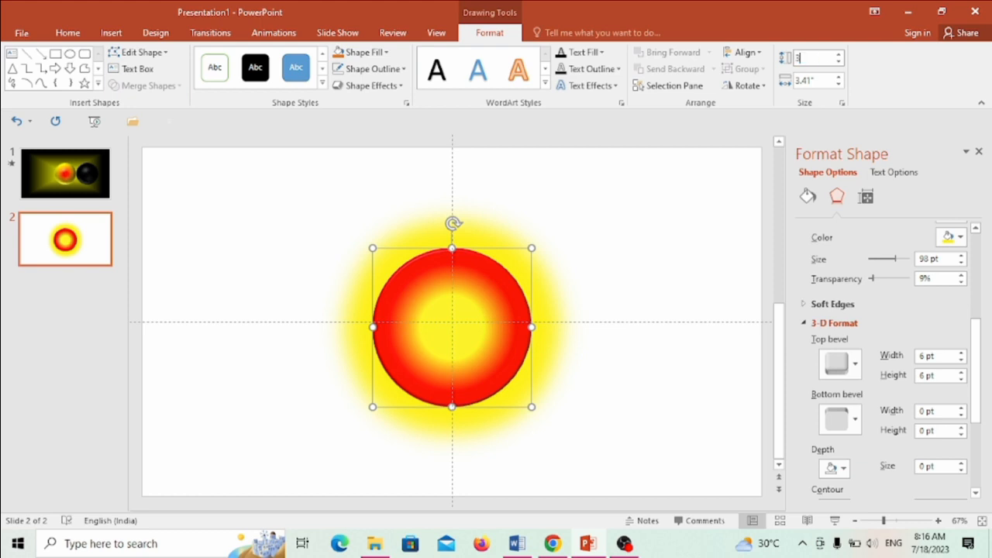
click(813, 80)
text(3)
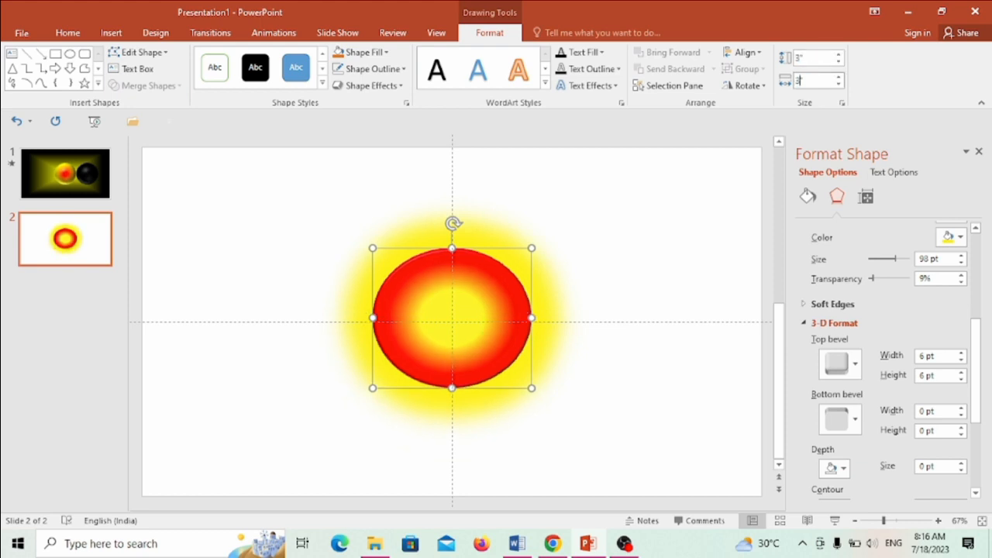
click(704, 170)
Reselect the circle, keep the first bevel preset on top, and set the top bevel's width and height to 108 pt.
click(488, 302)
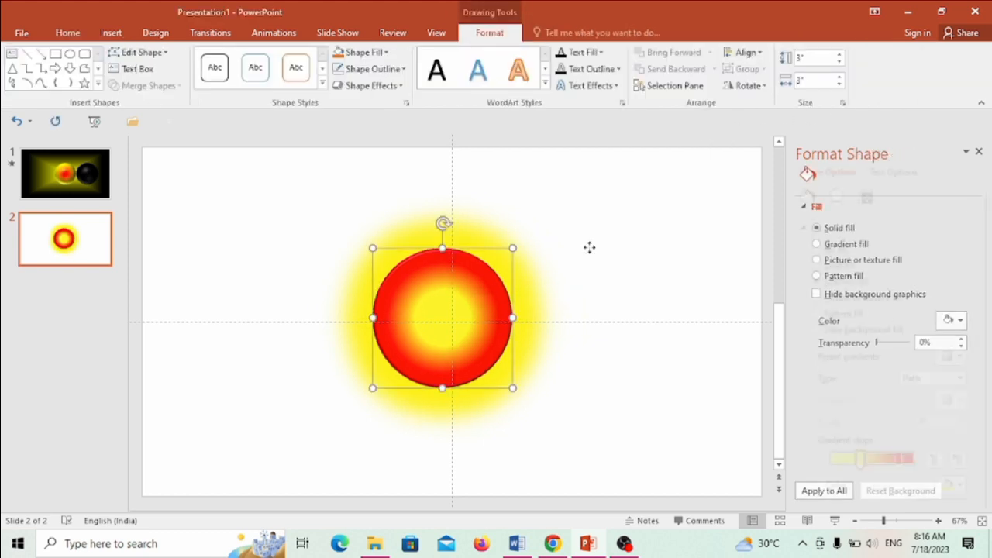
scroll(889, 353, down, 5)
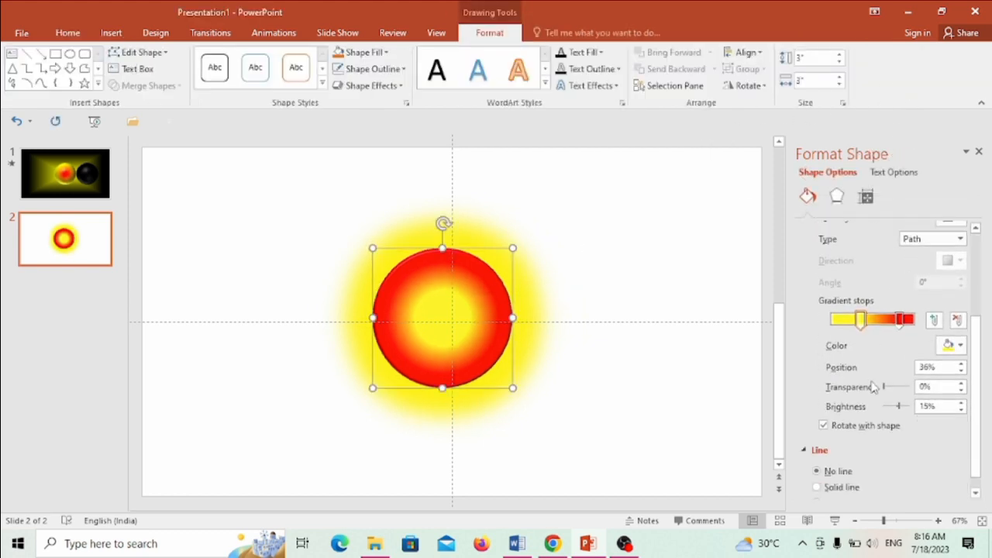
click(836, 196)
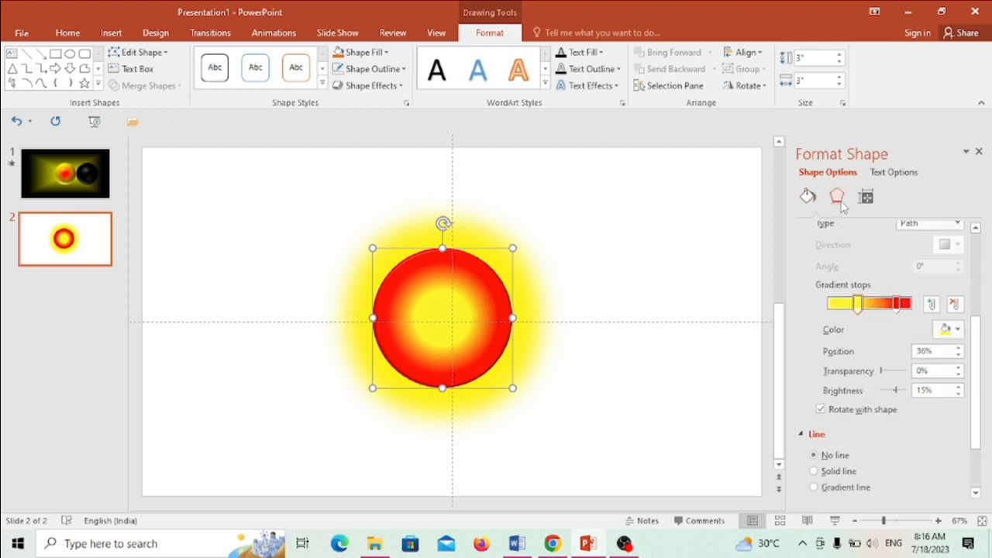
click(855, 436)
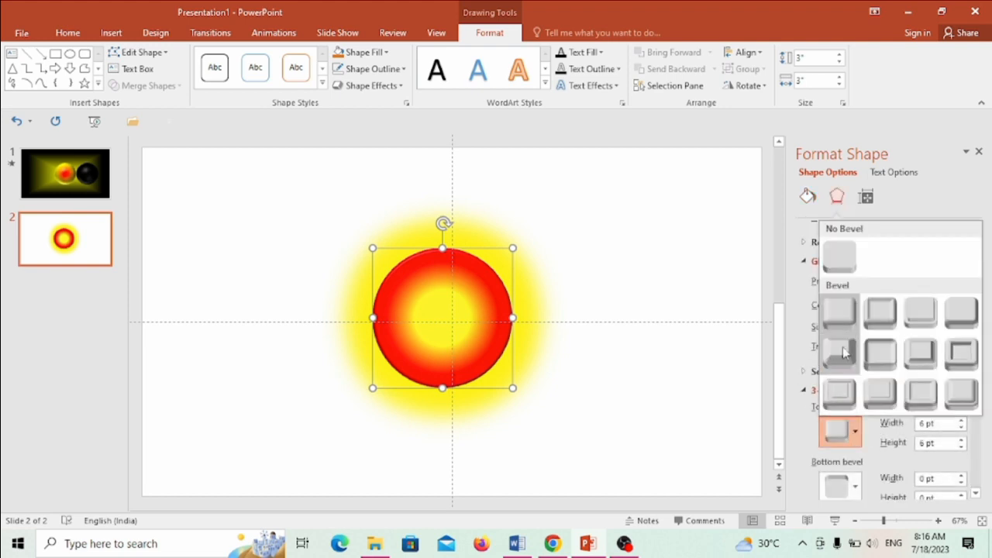
click(843, 318)
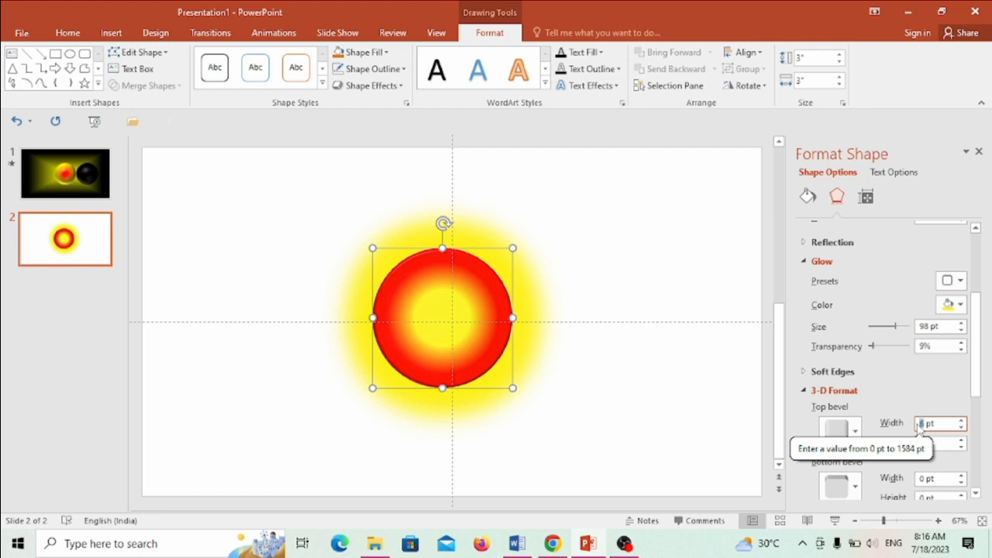
text(10)
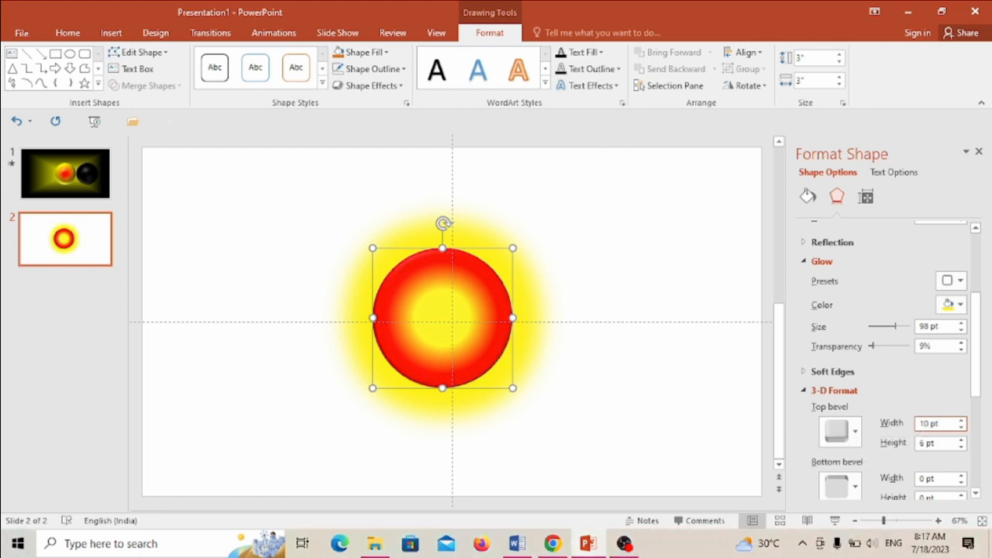
text(8)
click(924, 444)
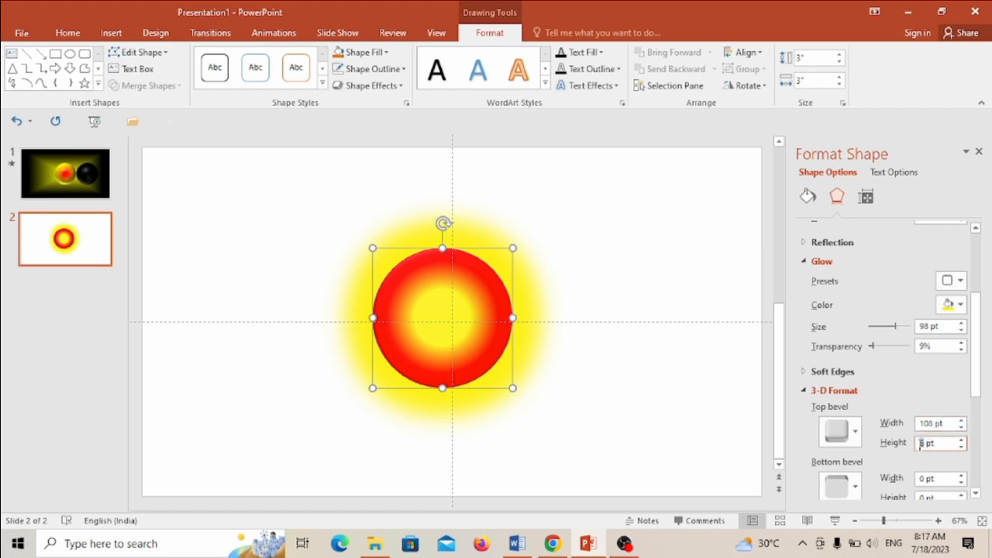
text(108)
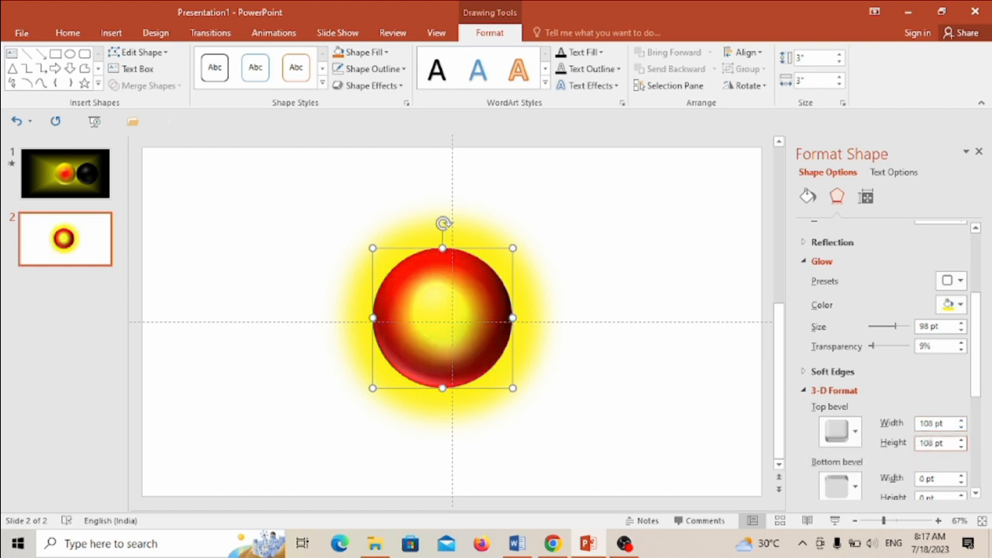
Set the width of the sphere's bottom bevel to 7 pt.
scroll(891, 403, down, 1)
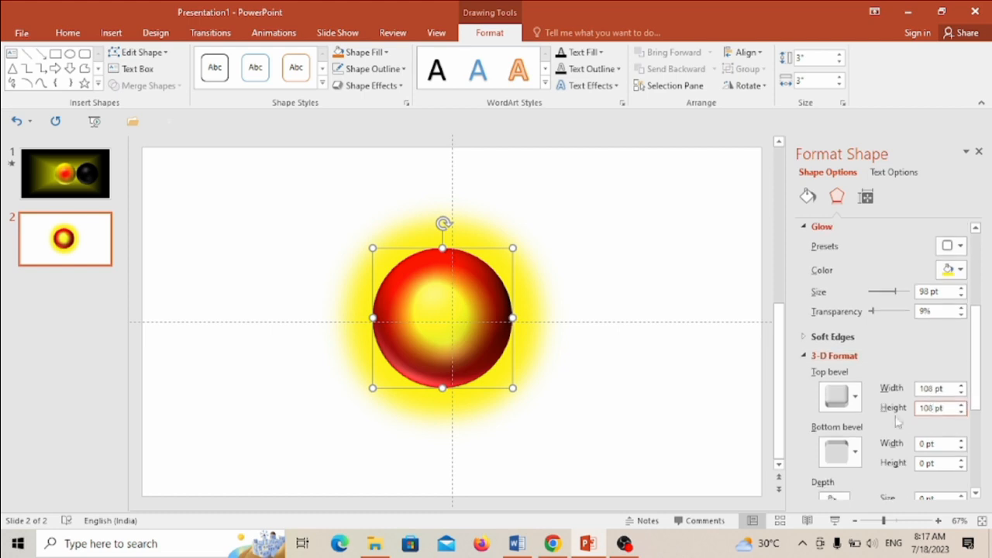
scroll(897, 421, down, 2)
click(922, 374)
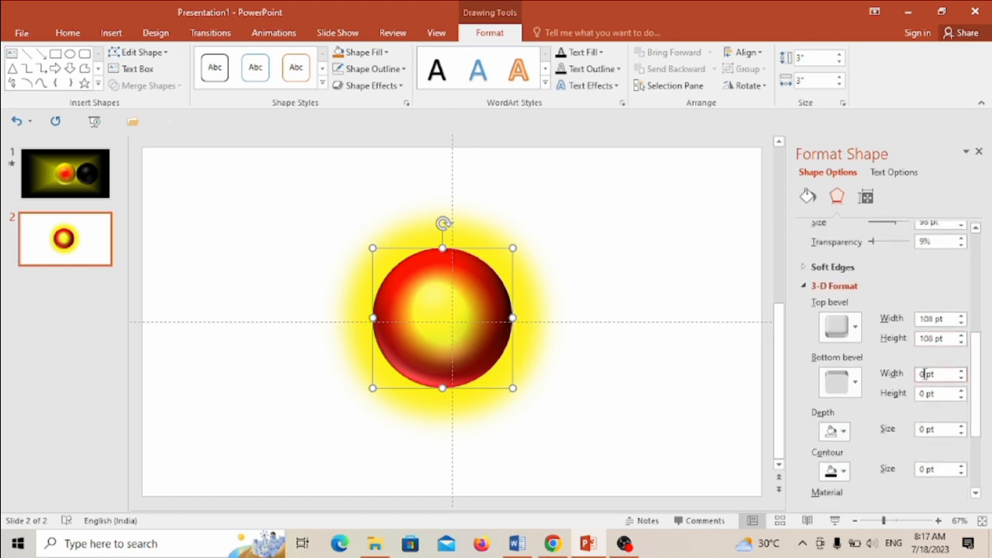
click(962, 371)
click(962, 372)
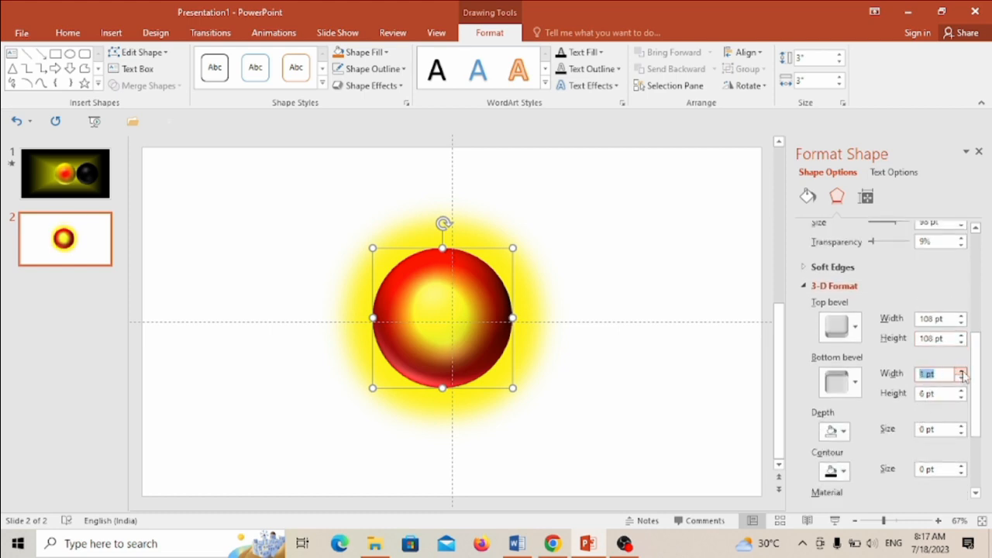
click(962, 372)
click(962, 371)
click(962, 372)
click(962, 371)
click(962, 371)
click(962, 371)
click(962, 371)
Set the height of the sphere's bottom bevel to 46 pt.
click(961, 391)
click(961, 391)
click(961, 391)
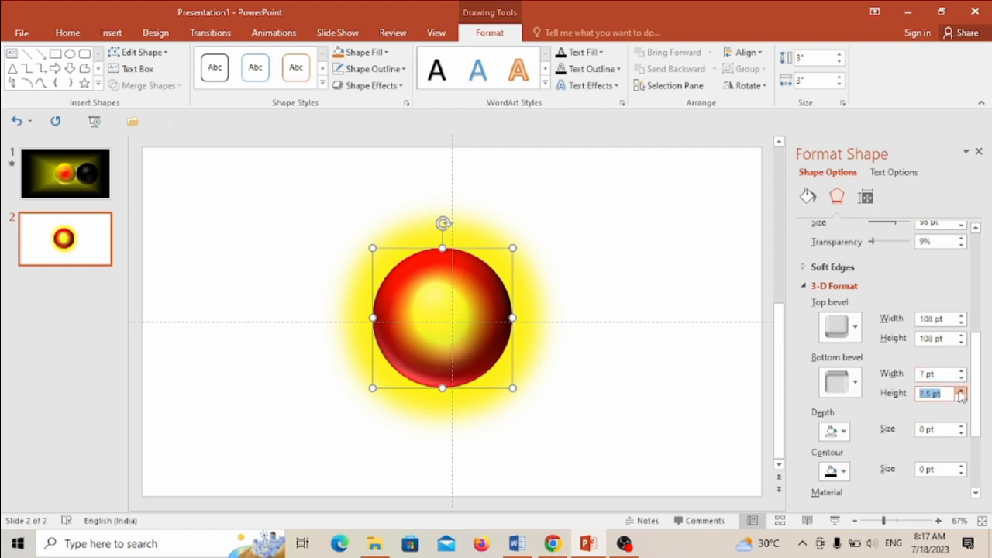
click(961, 390)
click(961, 391)
click(962, 391)
click(961, 391)
click(961, 390)
click(961, 391)
click(961, 391)
click(962, 391)
click(961, 391)
click(962, 391)
click(961, 390)
Set the sphere's 3-D contour color to red.
click(841, 470)
click(838, 426)
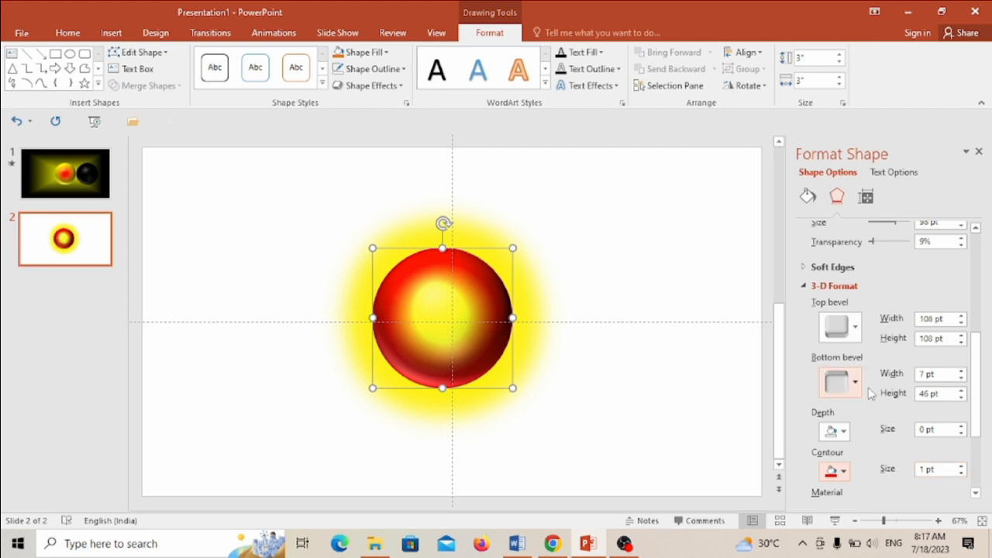
Try the fourth Standard material on the sphere, and settle on the first Special Effect material.
scroll(896, 418, down, 5)
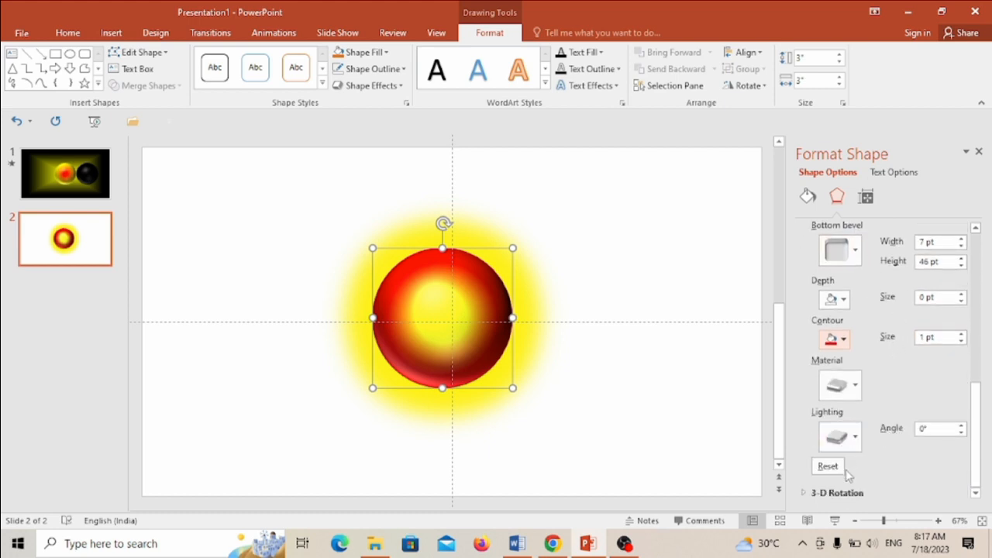
click(855, 389)
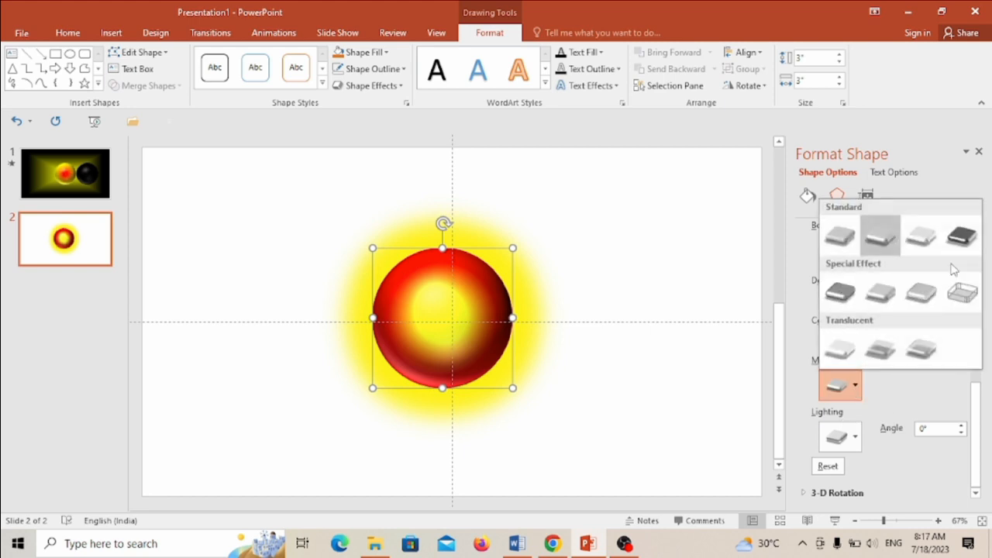
click(966, 243)
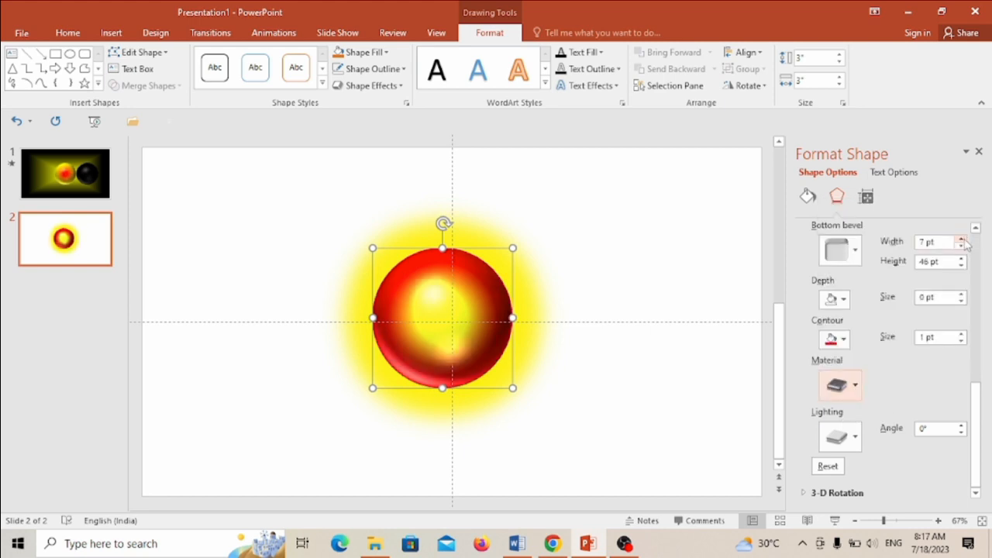
click(856, 396)
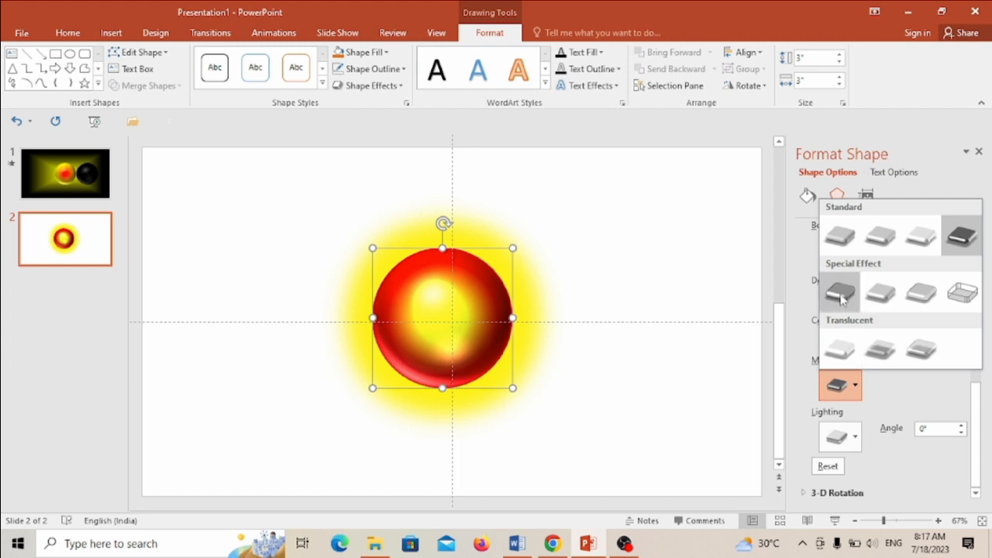
click(842, 296)
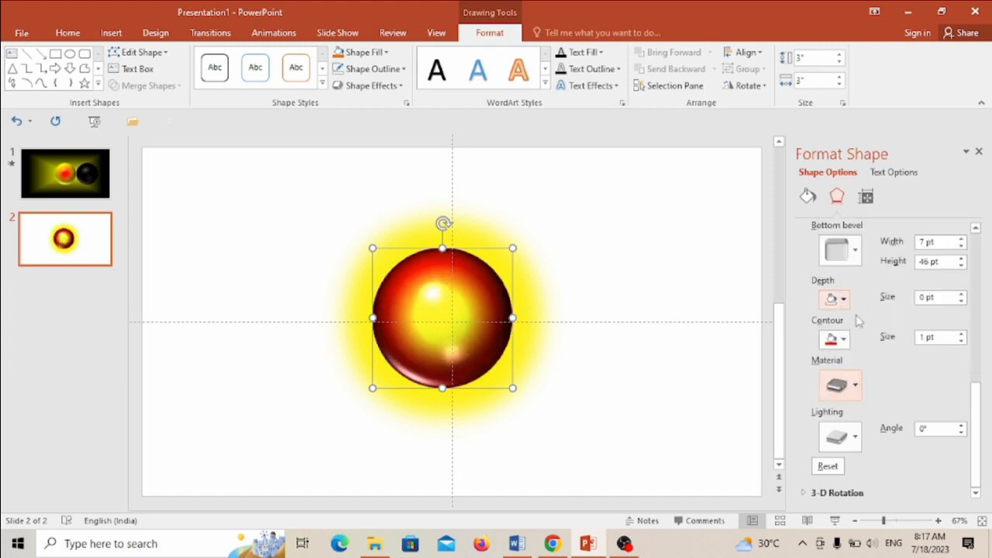
Try a thicker red contour on the sphere, and bring its size down to 1.5 pt.
click(962, 333)
click(962, 333)
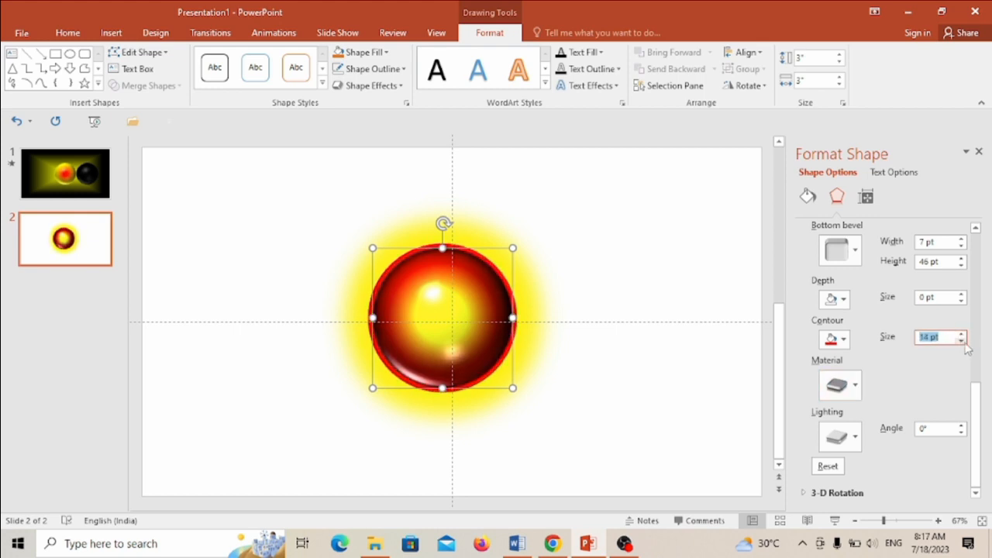
click(962, 344)
click(962, 344)
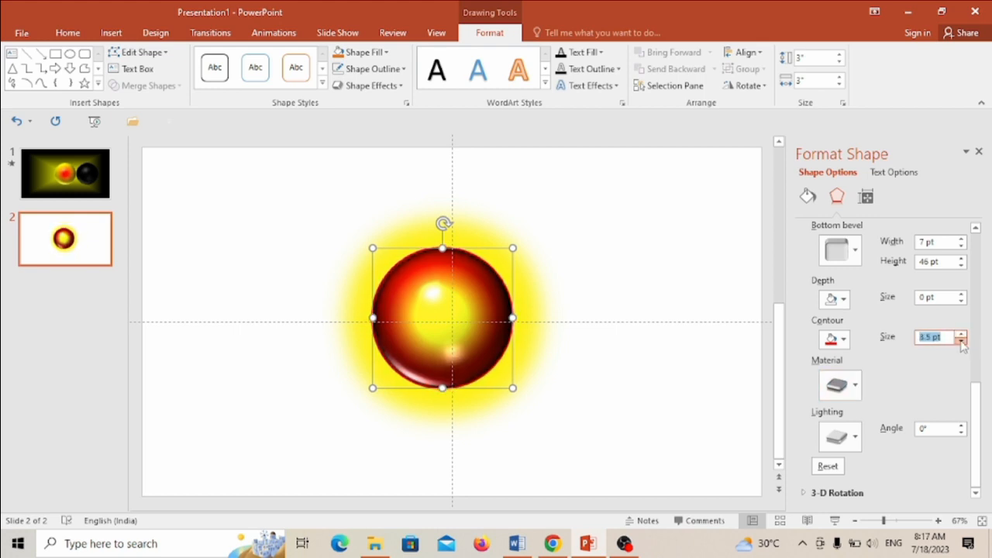
Try a yellow 3-D contour on the sphere, and set the contour color back to red.
click(836, 339)
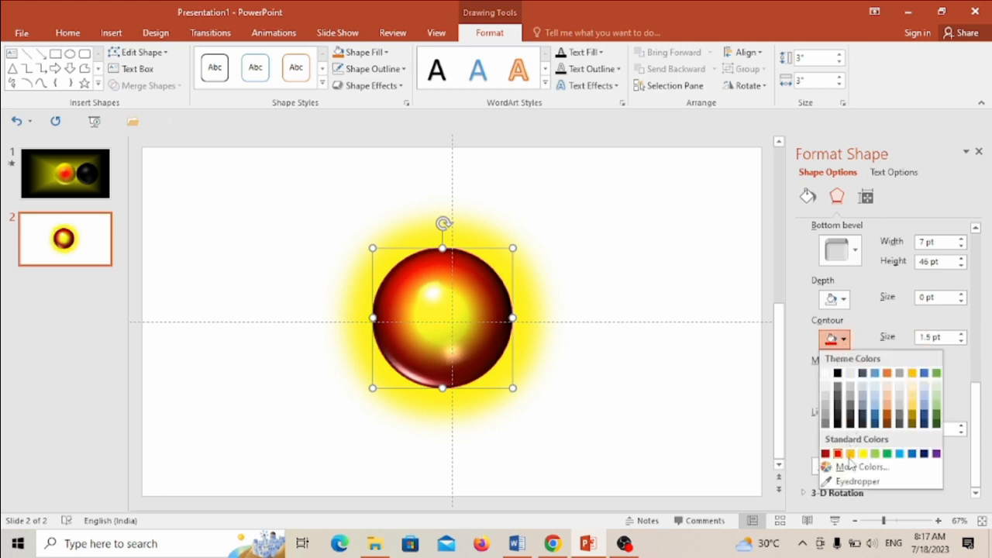
click(862, 454)
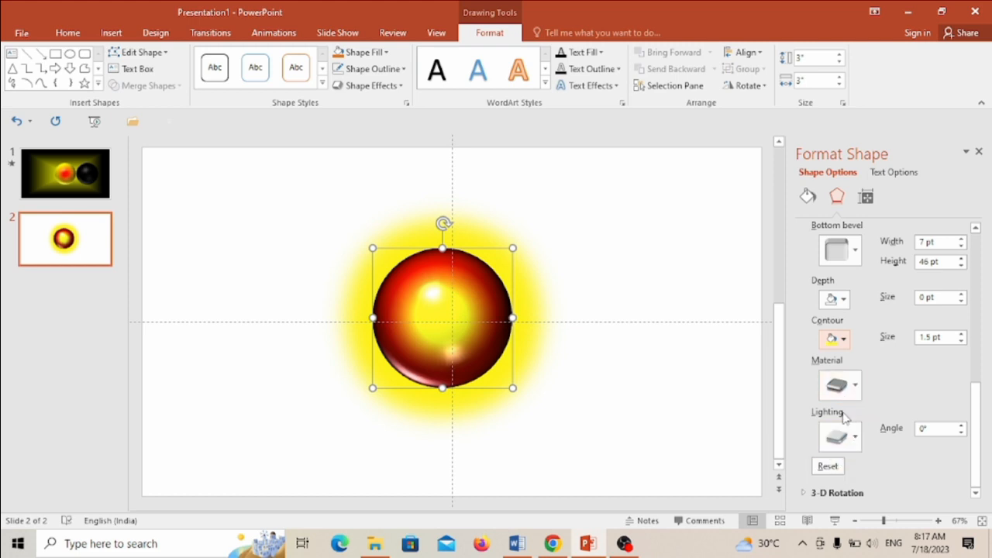
click(835, 494)
click(844, 340)
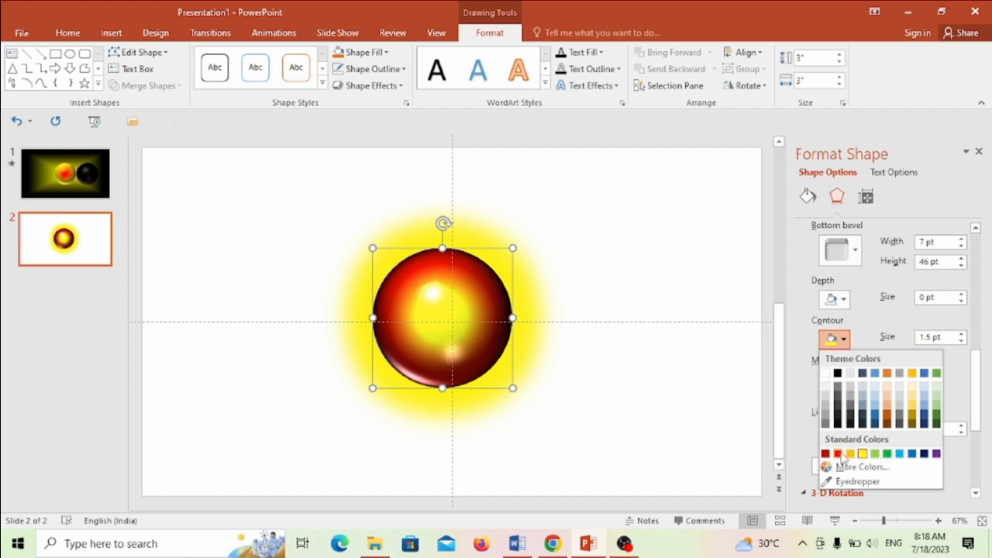
click(839, 454)
Try the largest yellow glow variation on the sphere.
scroll(849, 345, up, 10)
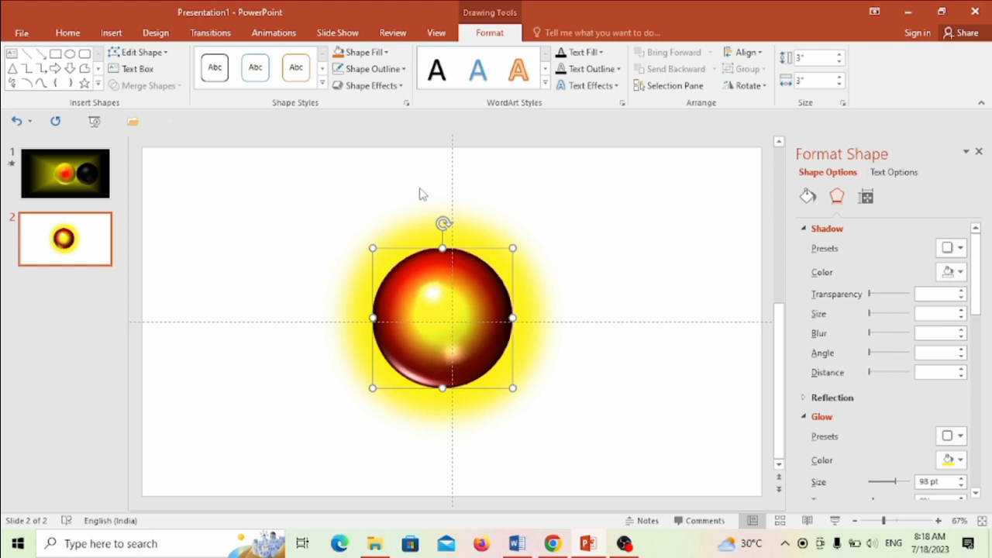
click(390, 89)
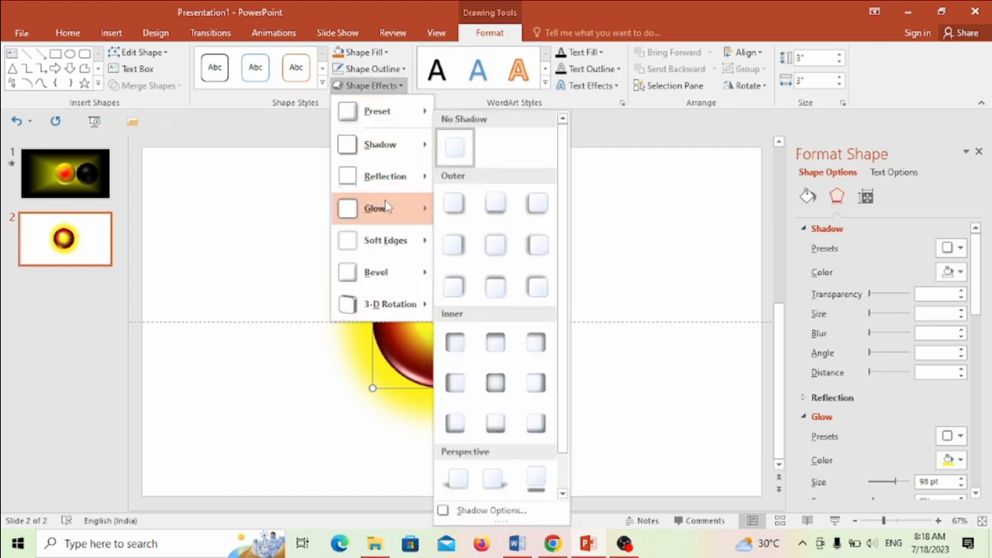
mouse_move(388, 208)
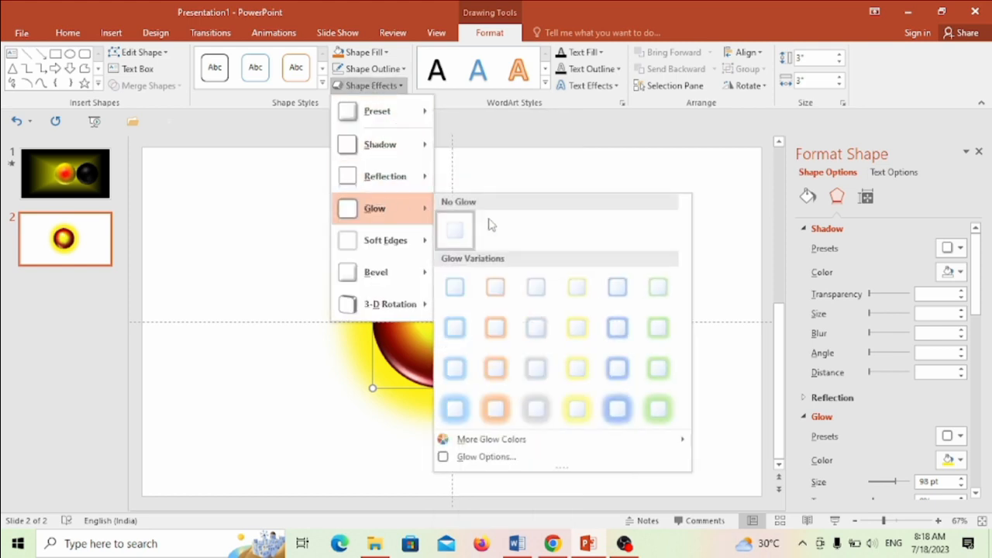
click(577, 409)
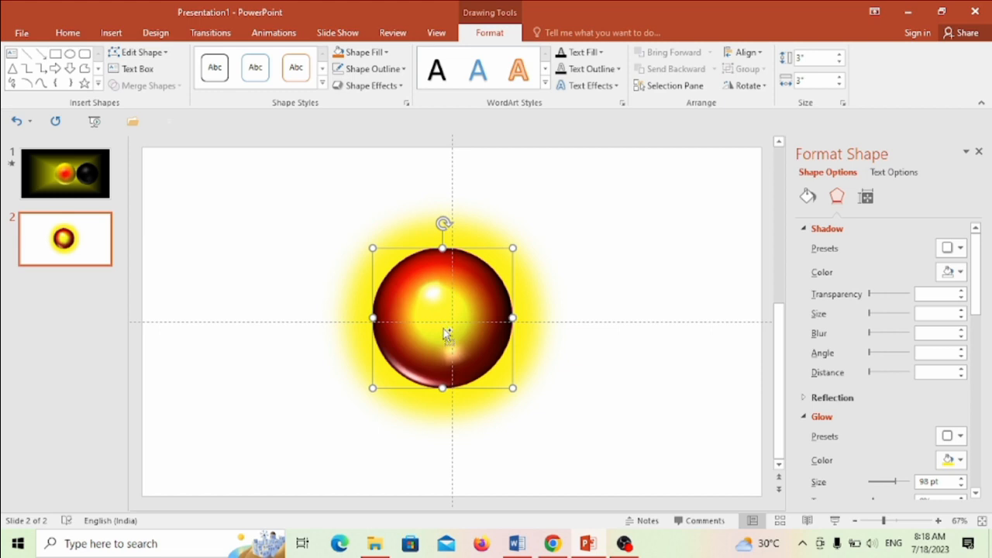
Paste a copy of the glowing sphere level with the original, and move it to the right until a small gap separates them.
key(ctrl+v)
drag(451, 337, 443, 327)
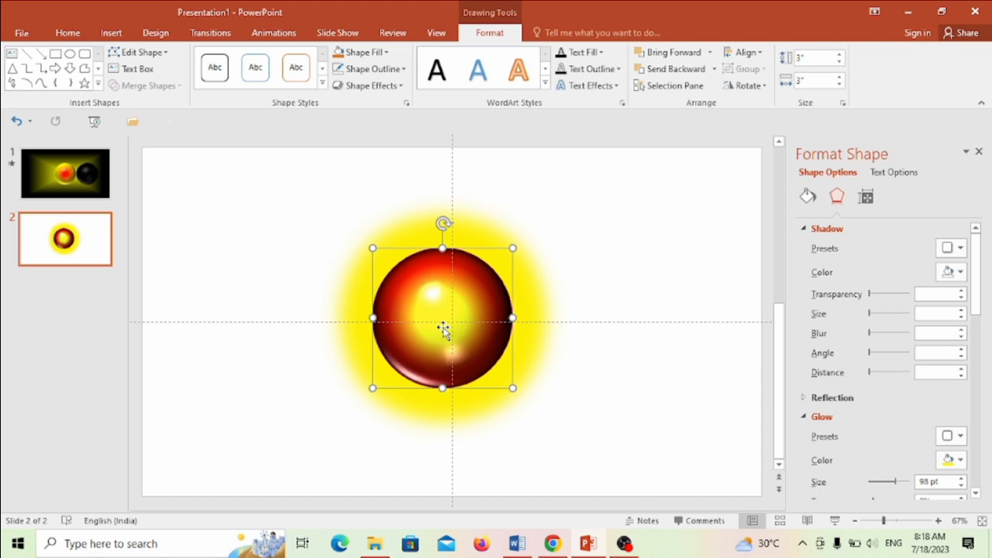
key(Right)
key(Right)
key(Right)
key(Right)
key(Right)
key(Right)
key(Right)
key(Right)
key(Right)
key(Right)
key(Right)
key(Right)
key(Right)
key(Right)
key(Right)
key(Right)
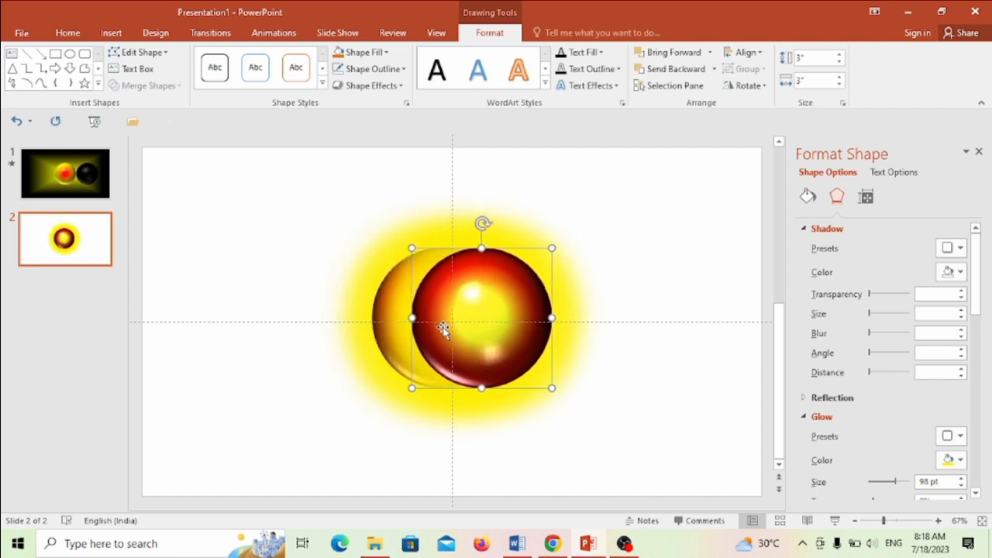
key(Right)
key(Right)
key(Right)
key(Right)
key(Right)
key(Right)
key(Right)
key(Right)
key(Right)
key(Right)
key(Right)
key(Right)
key(Right)
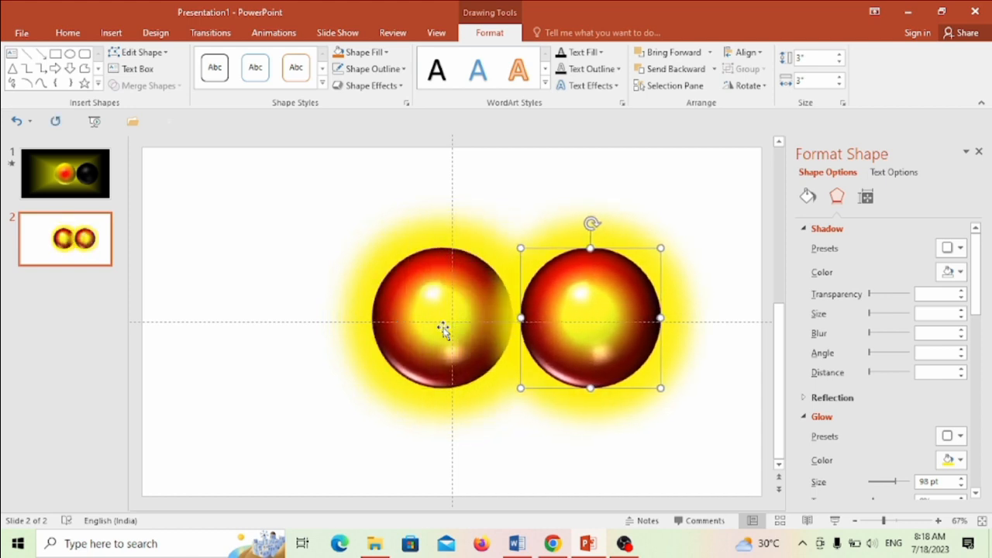
key(Right)
key(Right)
key(Right)
key(Right)
key(Right)
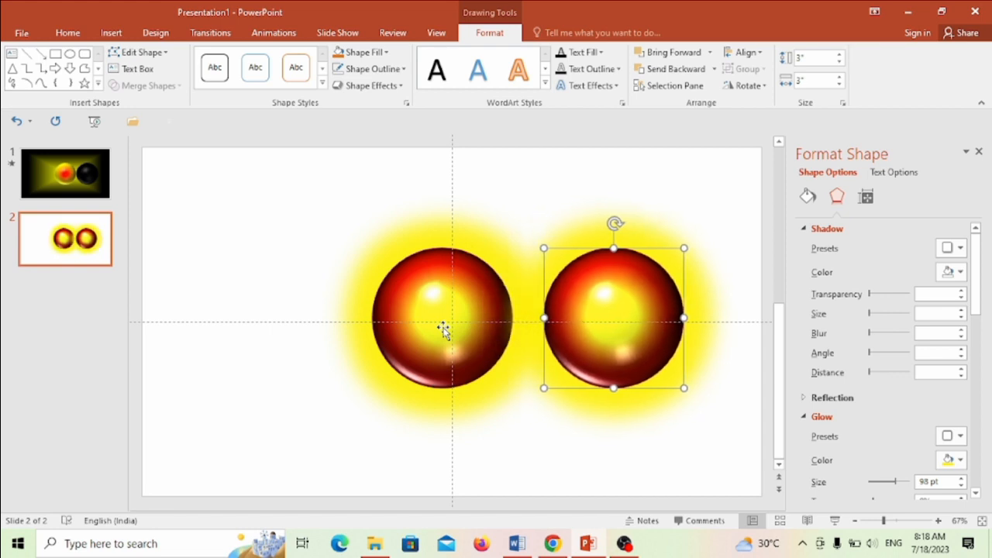
key(Right)
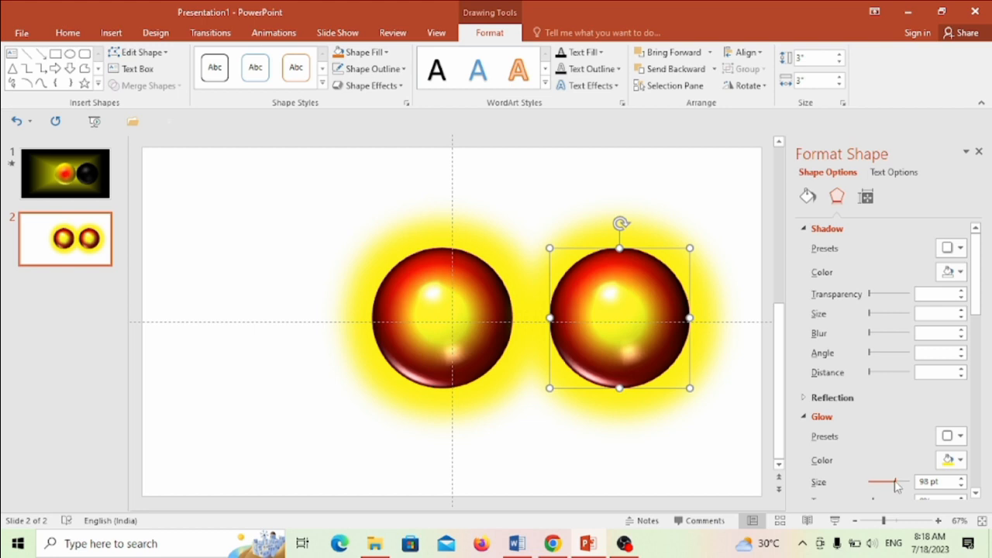
Reduce the copied sphere's glow size to 0 pt and change its gradient fill to a solid fill.
drag(896, 485, 858, 486)
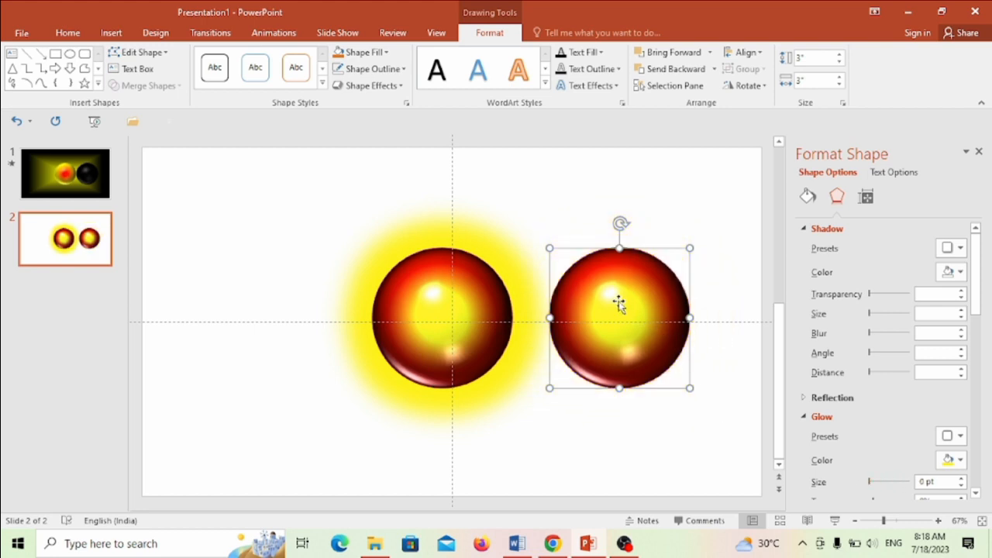
click(808, 196)
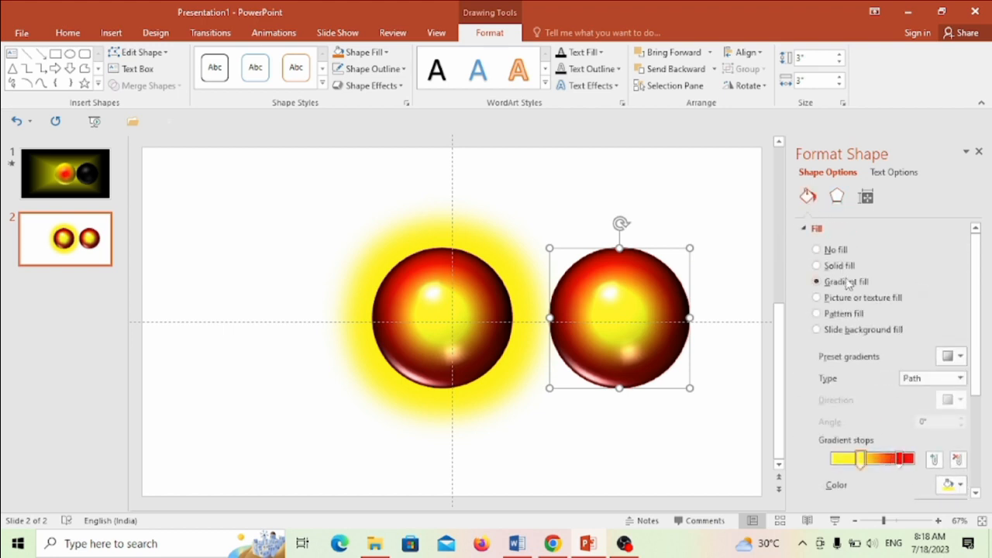
click(820, 266)
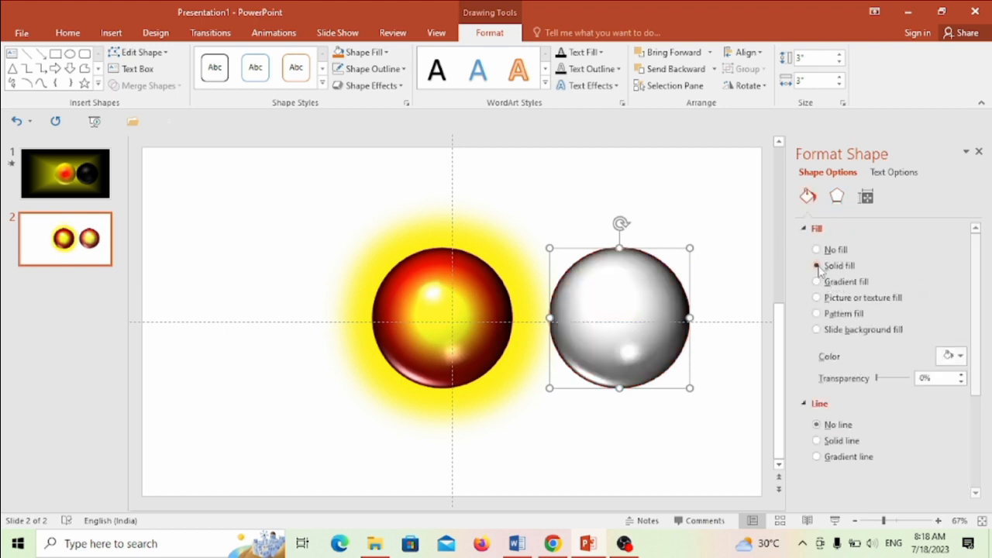